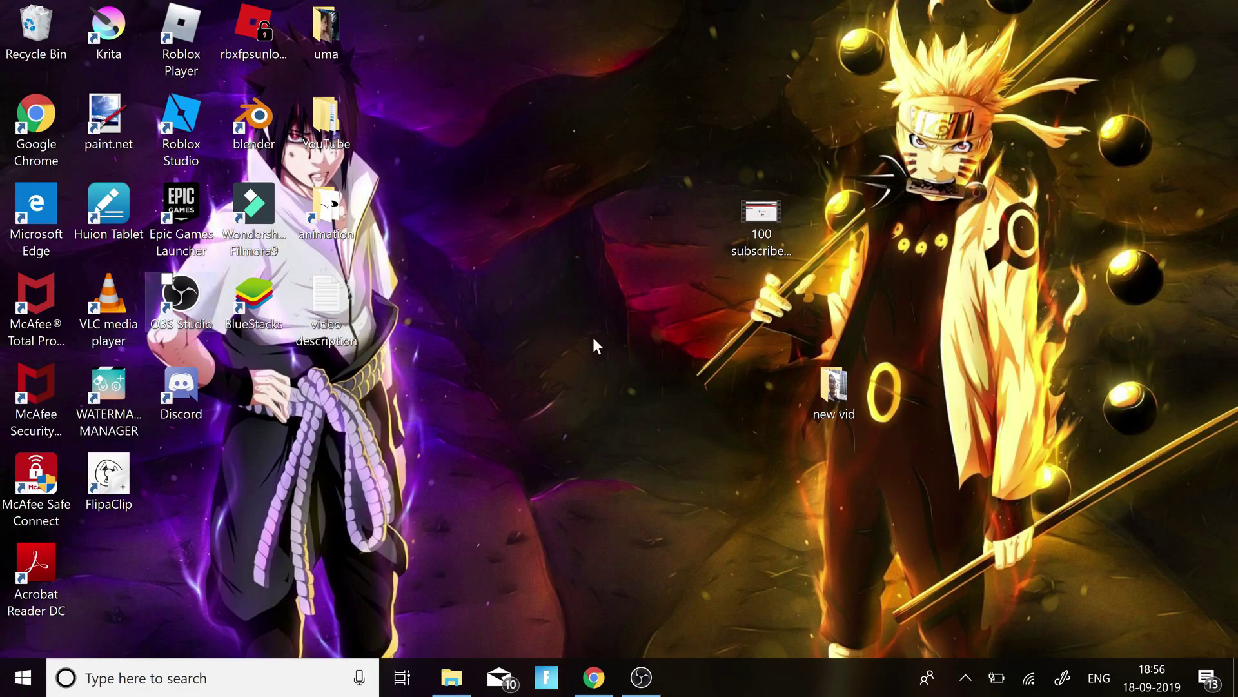
- Launch OBS Studio, detach and re-dock the Sources panel, and select the Display Capture source
drag(865, 35, 802, 103)
double_click(181, 301)
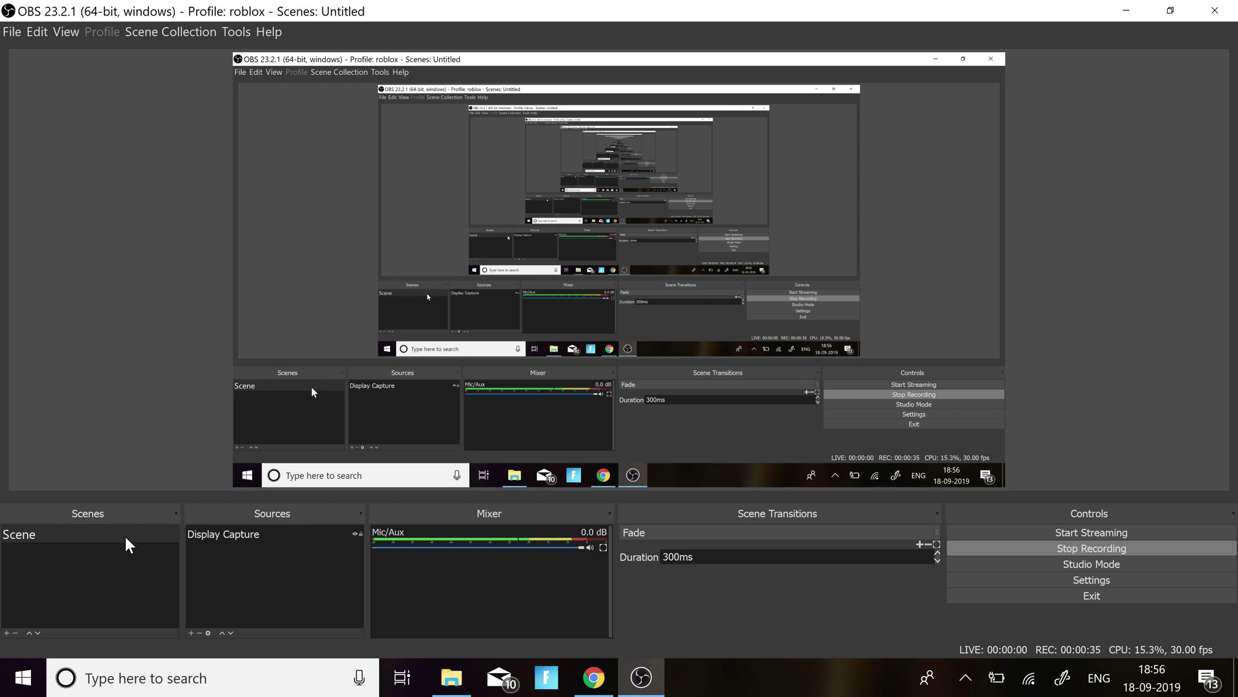
click(352, 539)
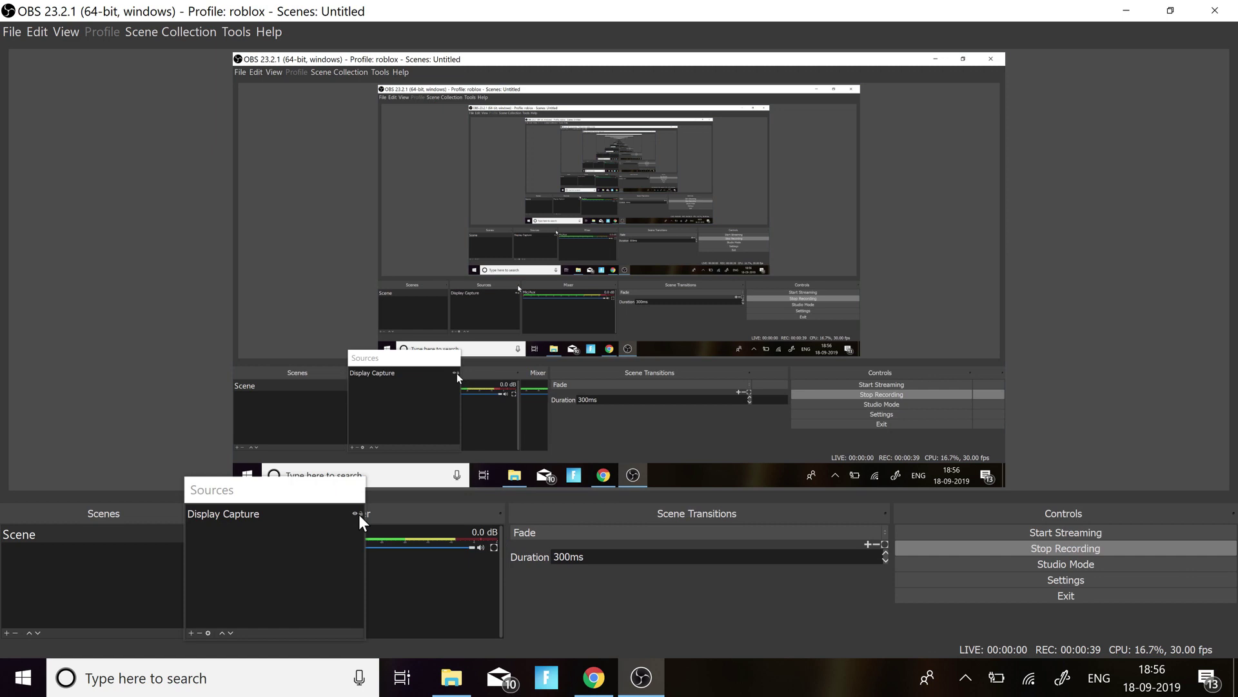
click(359, 516)
click(113, 540)
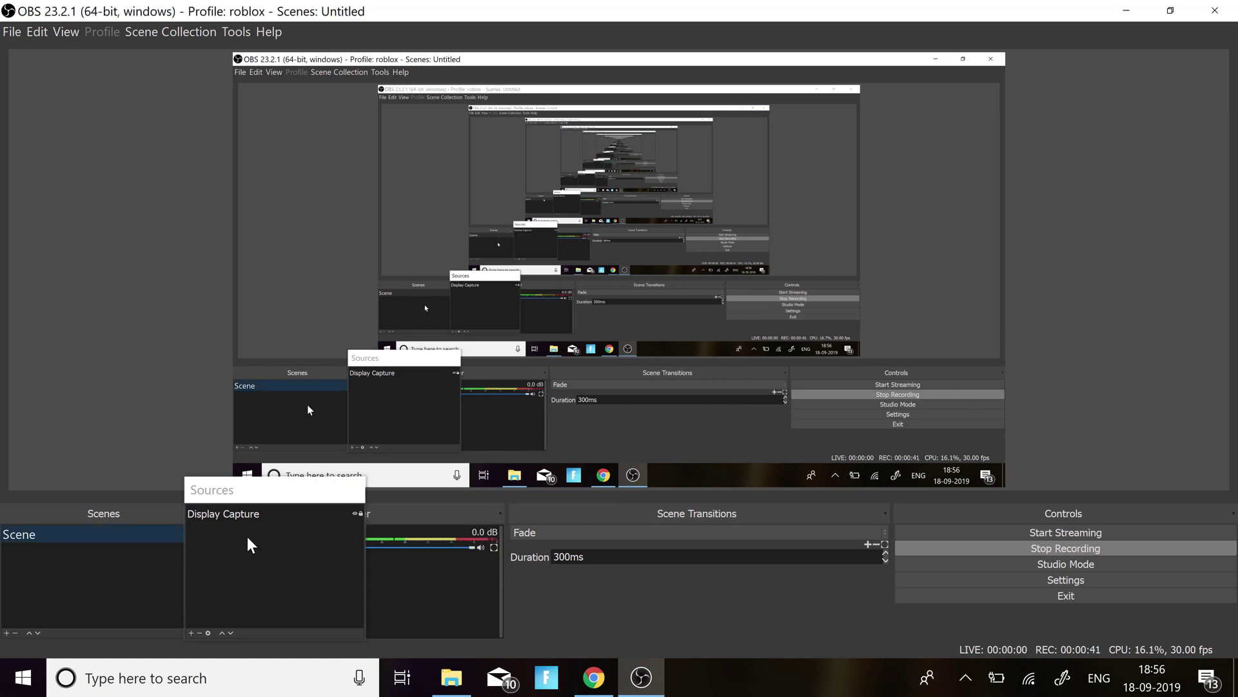
double_click(241, 494)
click(265, 532)
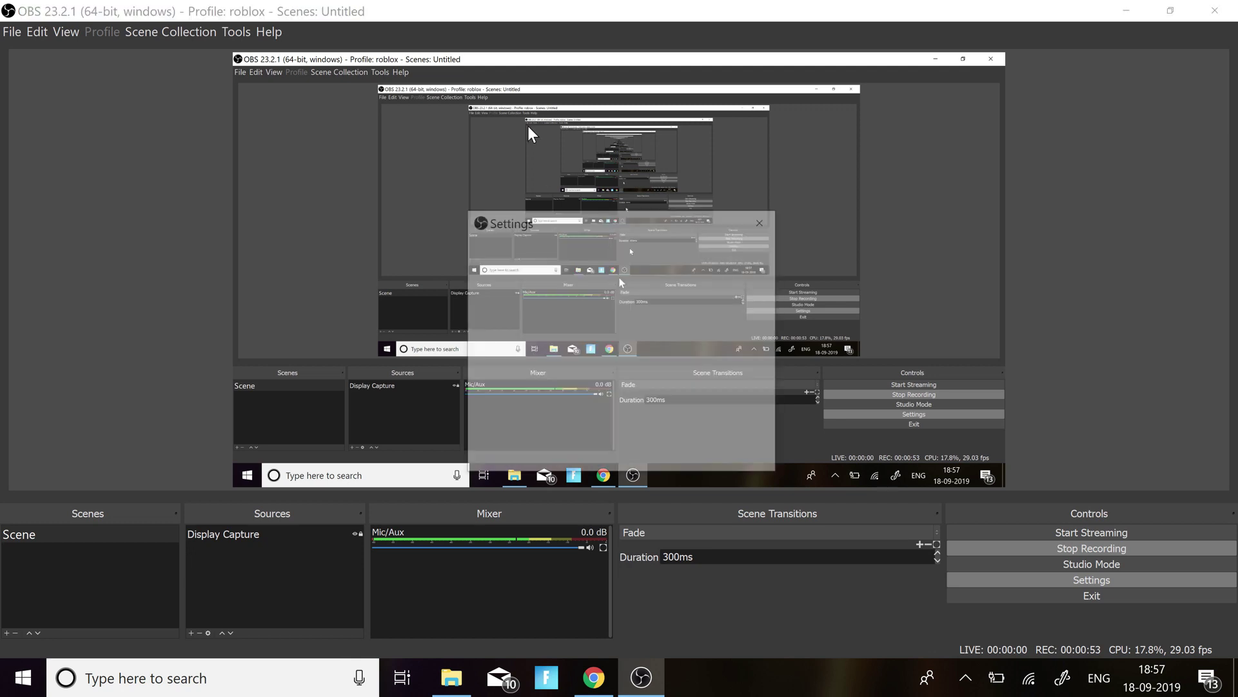
- Open Settings, then widen, heighten and reposition the window so the General page is readable
click(1092, 580)
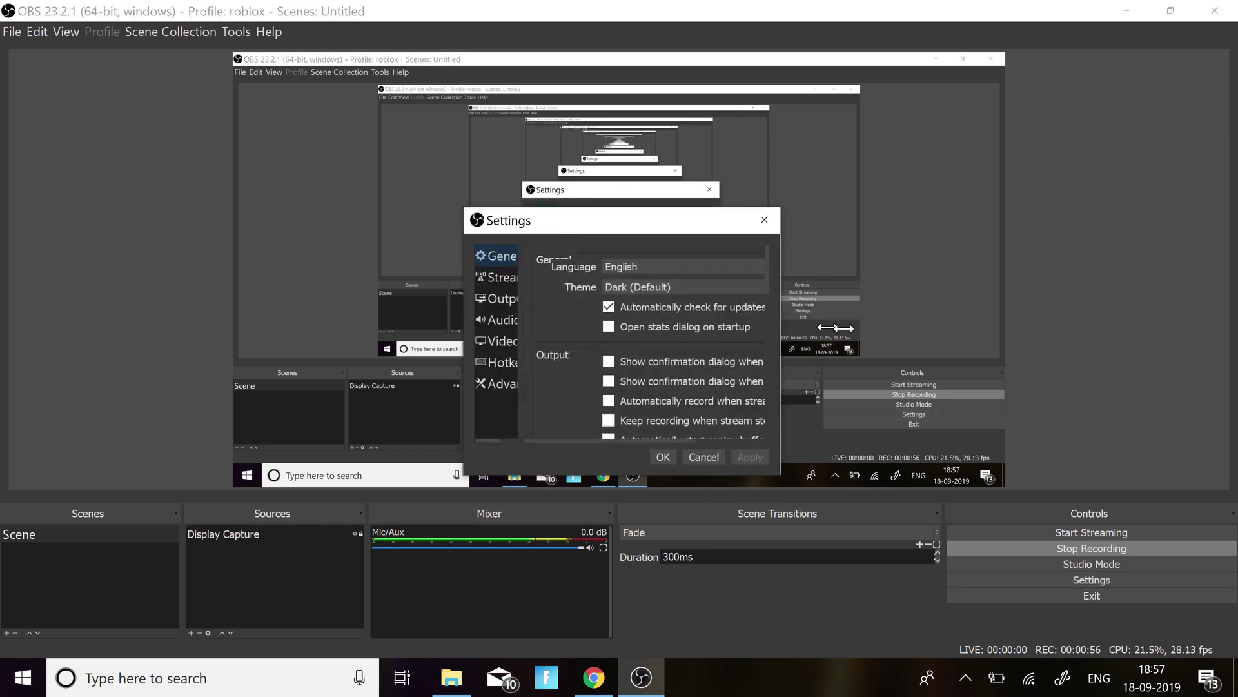
drag(780, 323, 1179, 323)
drag(759, 477, 705, 654)
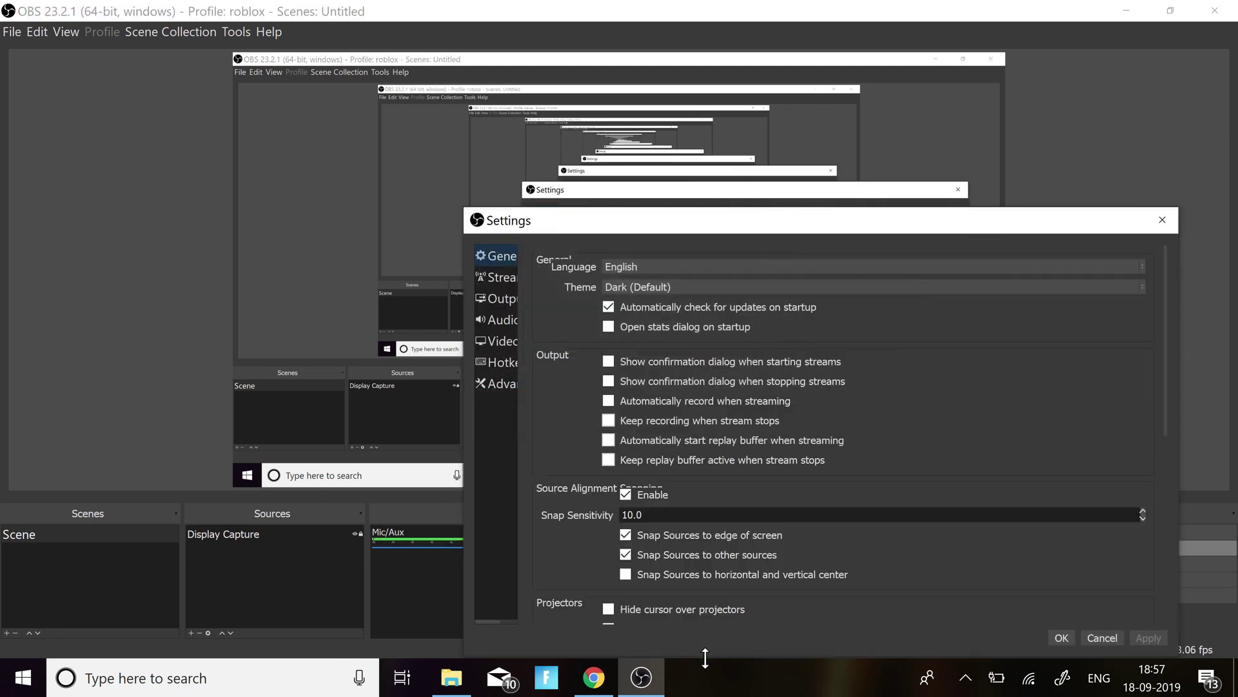
drag(708, 229, 520, 80)
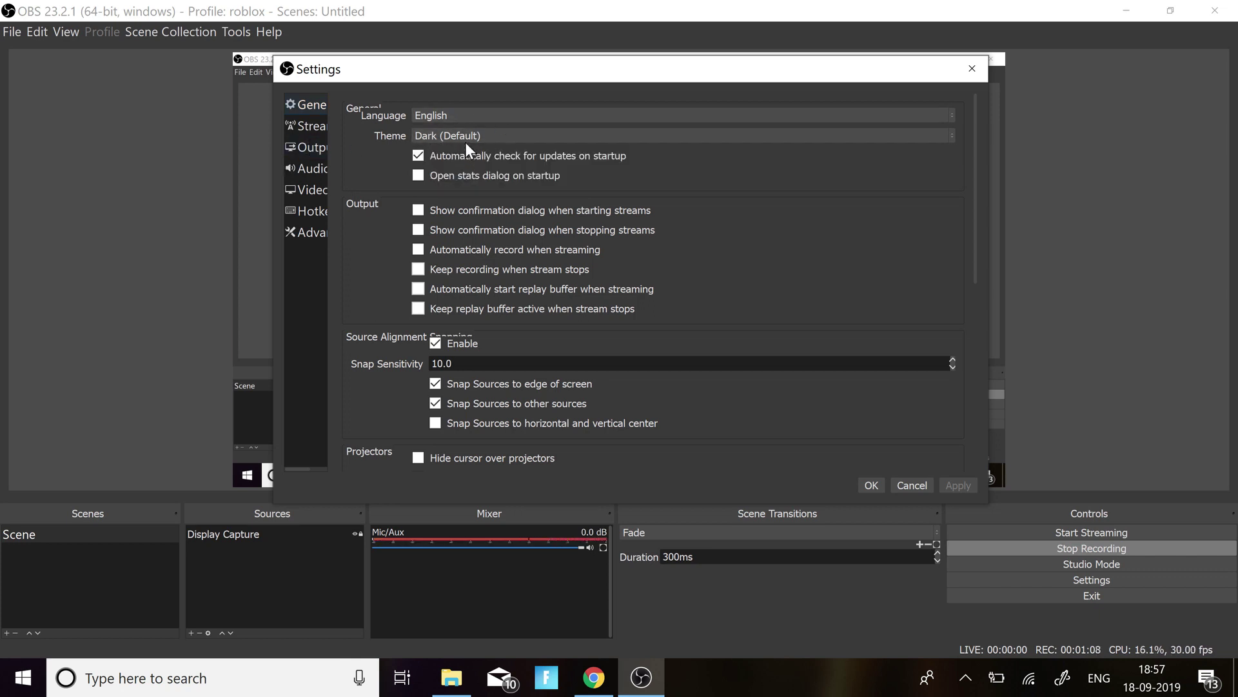
- Review Output's Recording tab: mp4, x264 encoder, VBR at 50000 Kbps, CRF 23, ultrafast preset
click(304, 148)
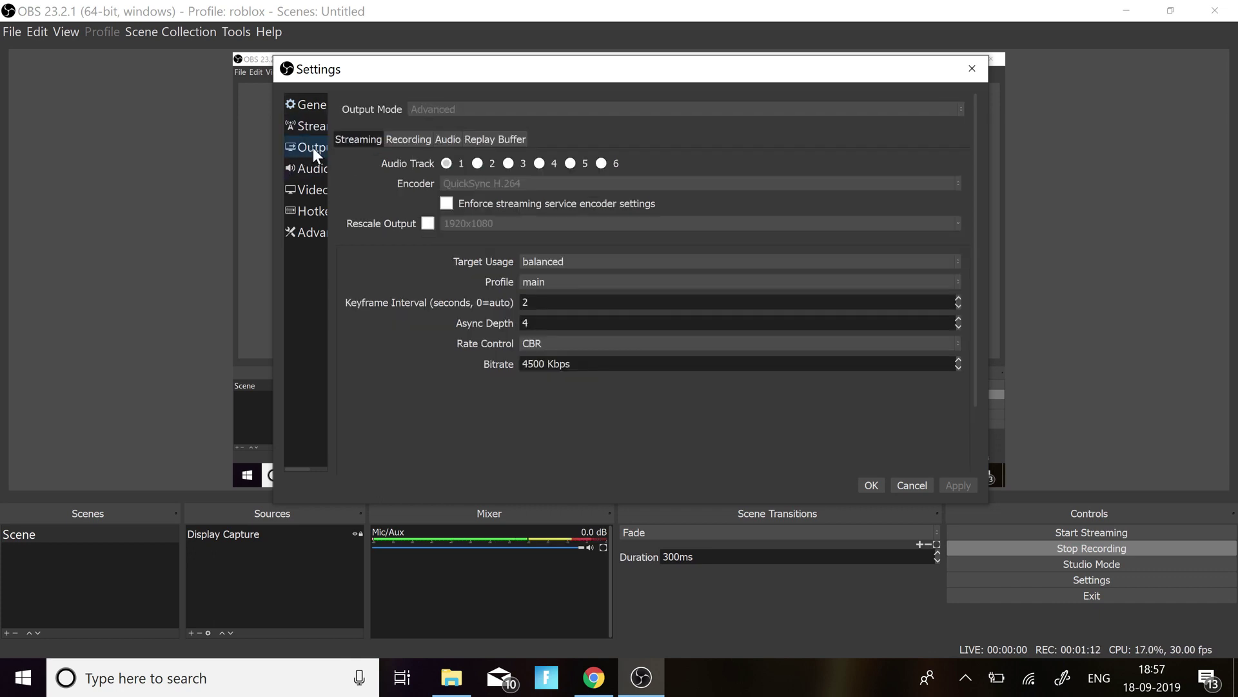
click(396, 137)
click(365, 140)
click(396, 138)
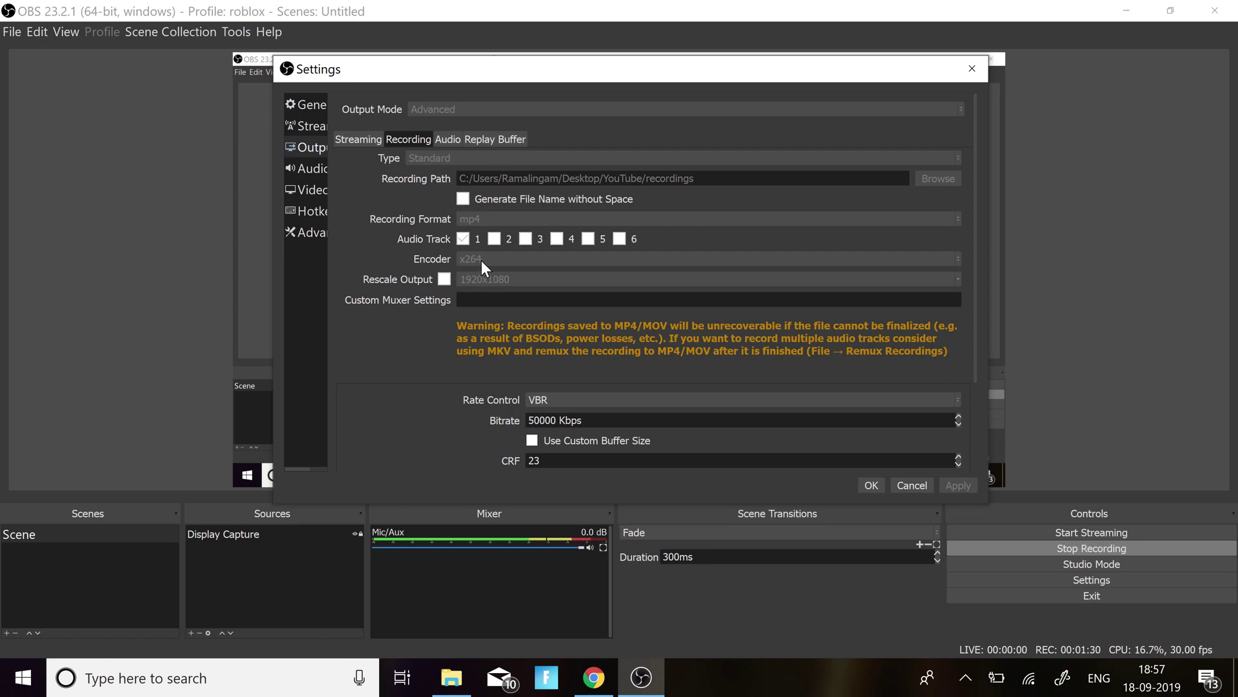
click(353, 137)
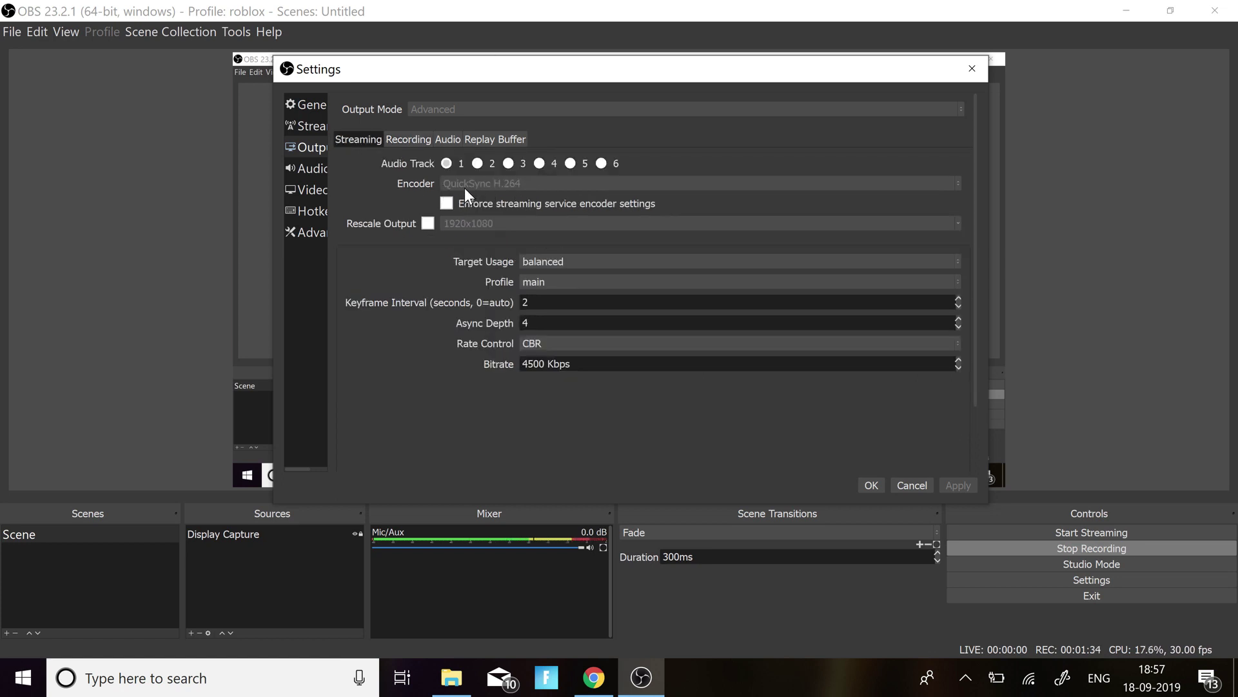
click(408, 139)
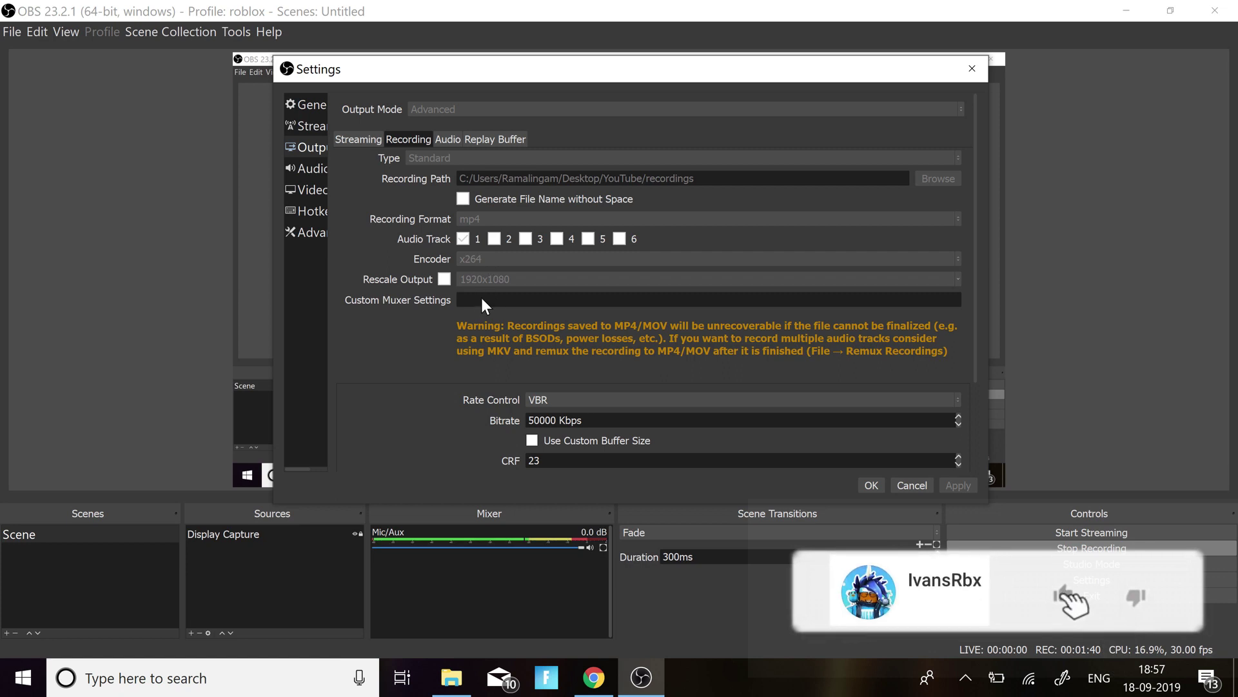
scroll(478, 285, down, 1)
scroll(479, 285, down, 1)
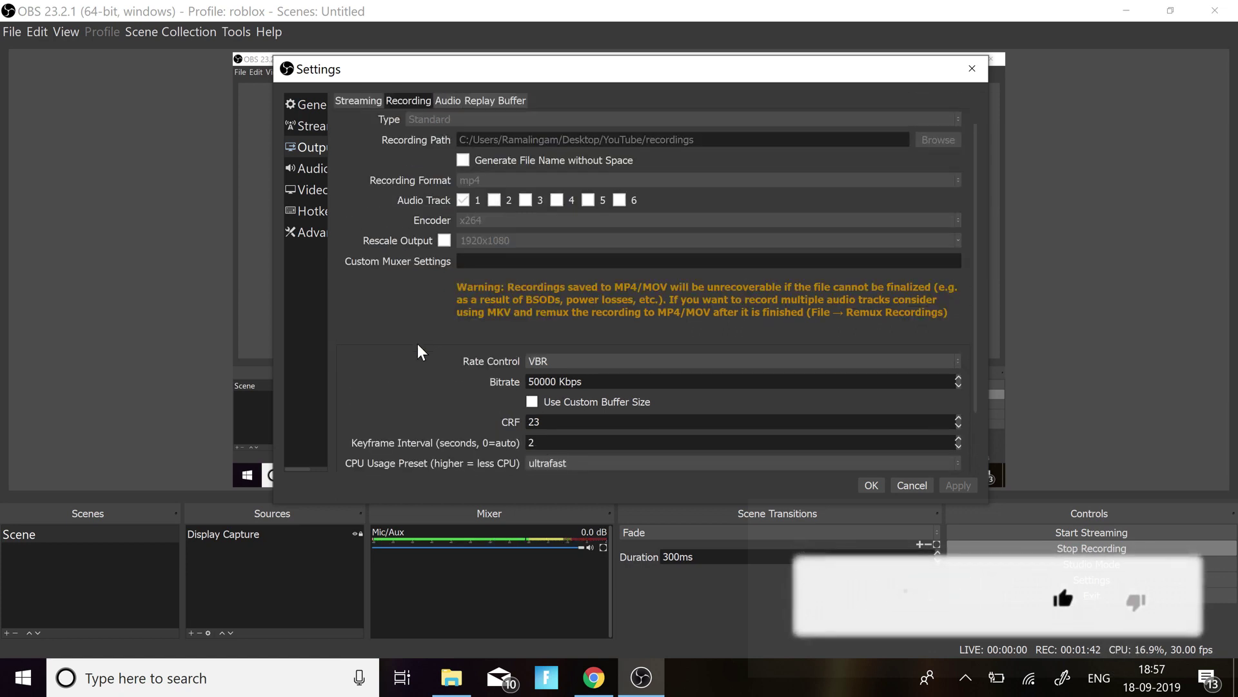
scroll(416, 343, up, 2)
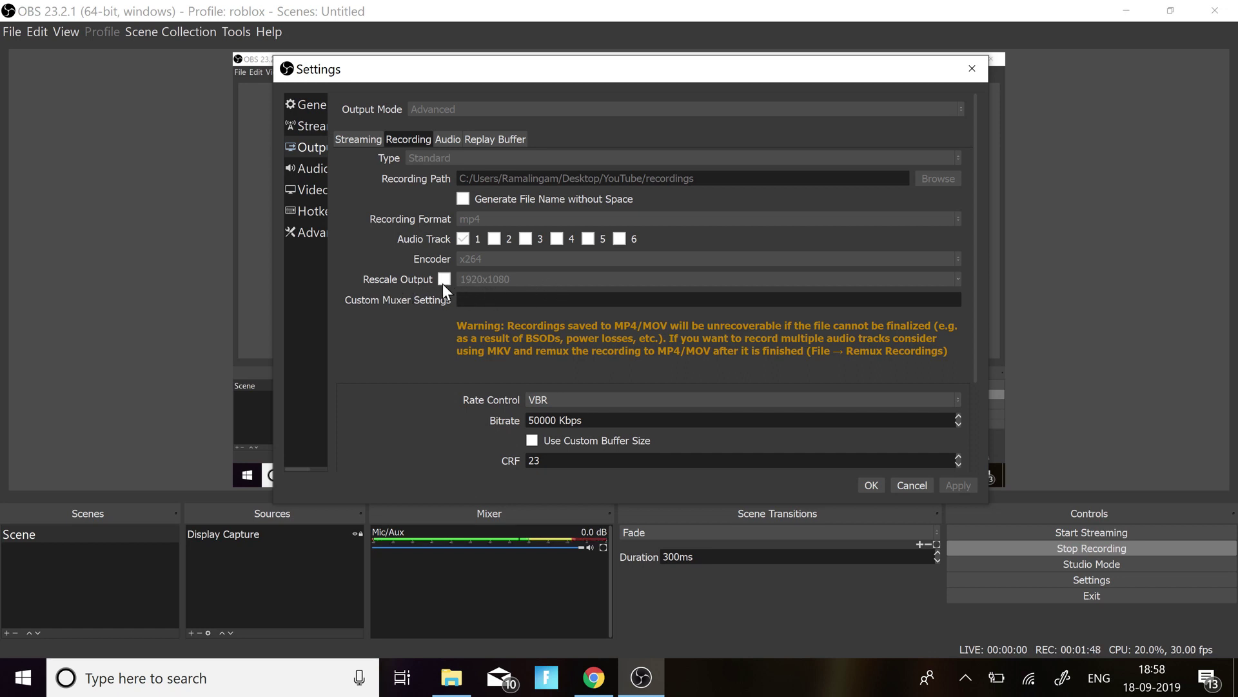
scroll(465, 327, down, 2)
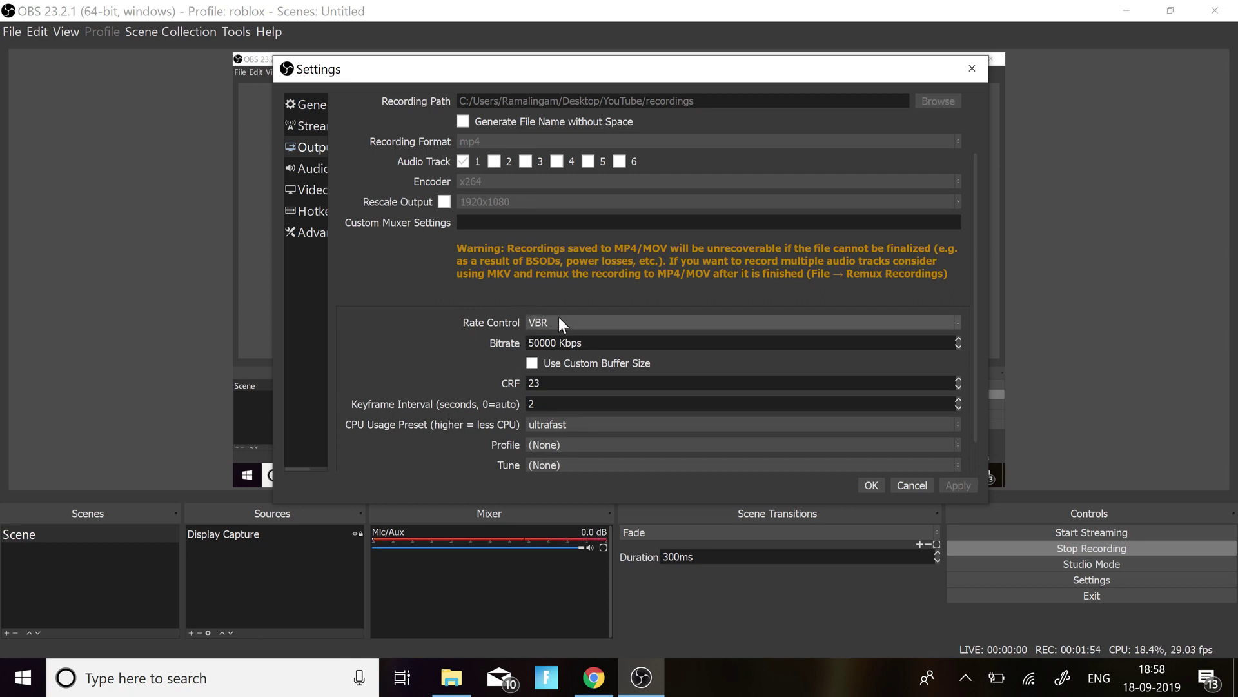
- Keep VBR as the recording rate control with the bitrate at 50000 Kbps
click(610, 324)
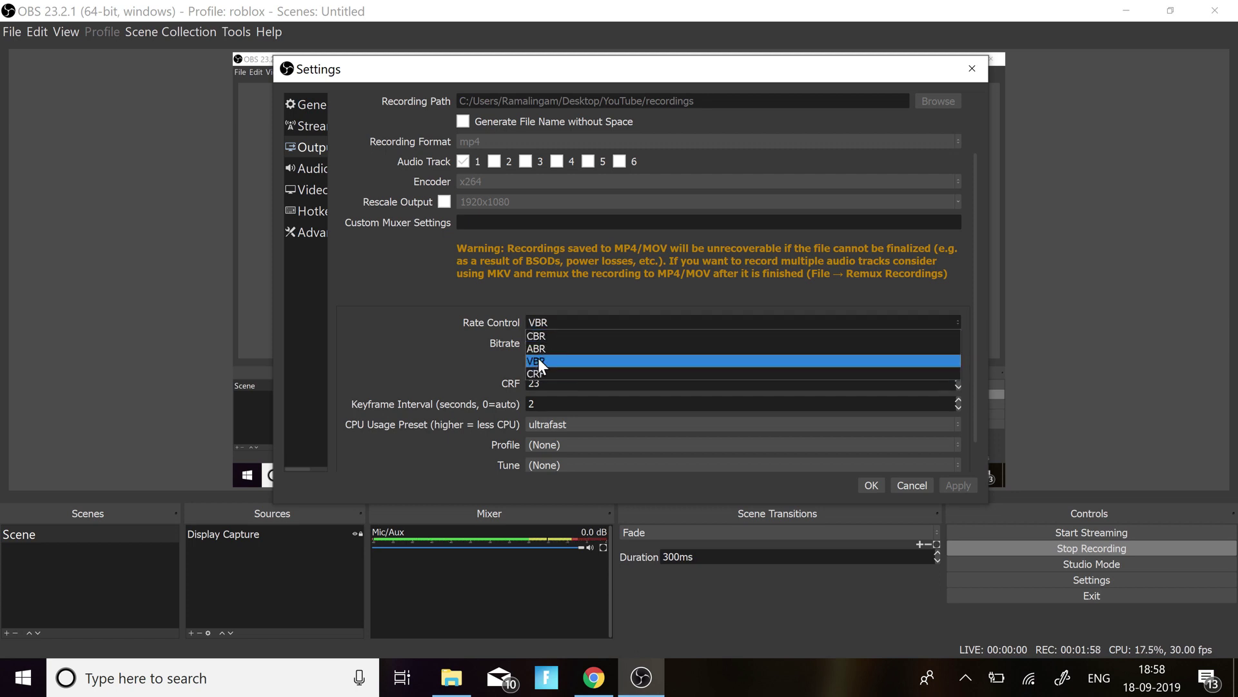
click(538, 360)
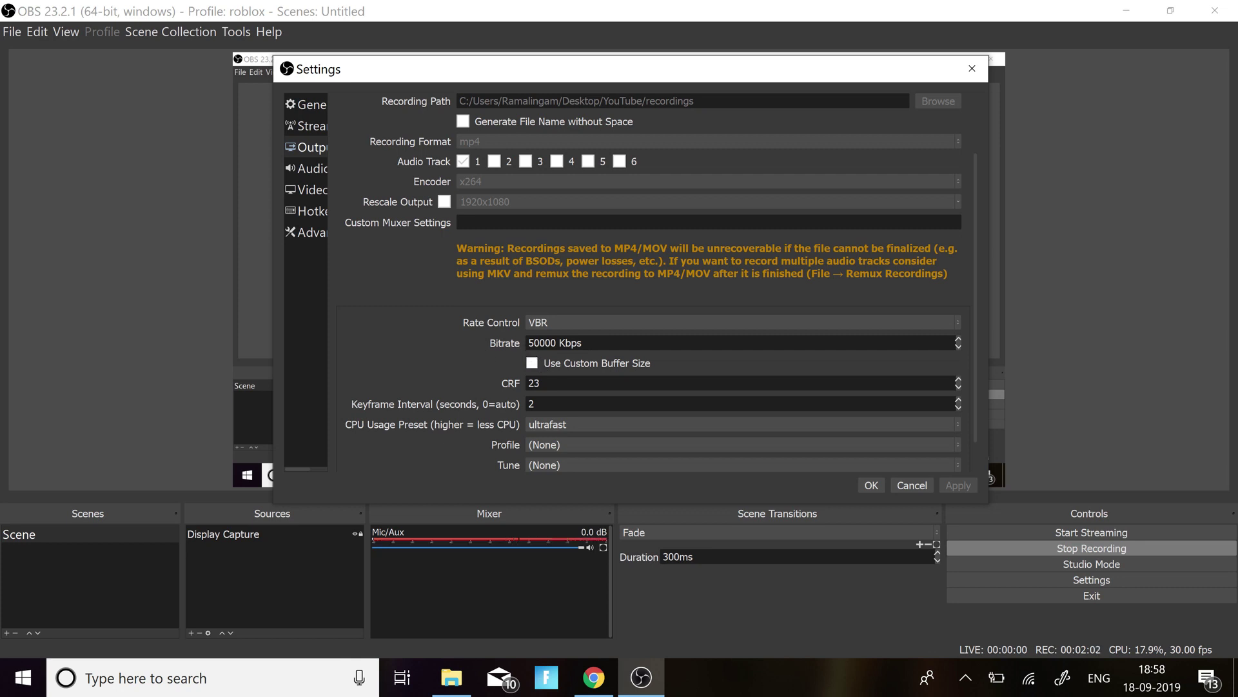
click(957, 343)
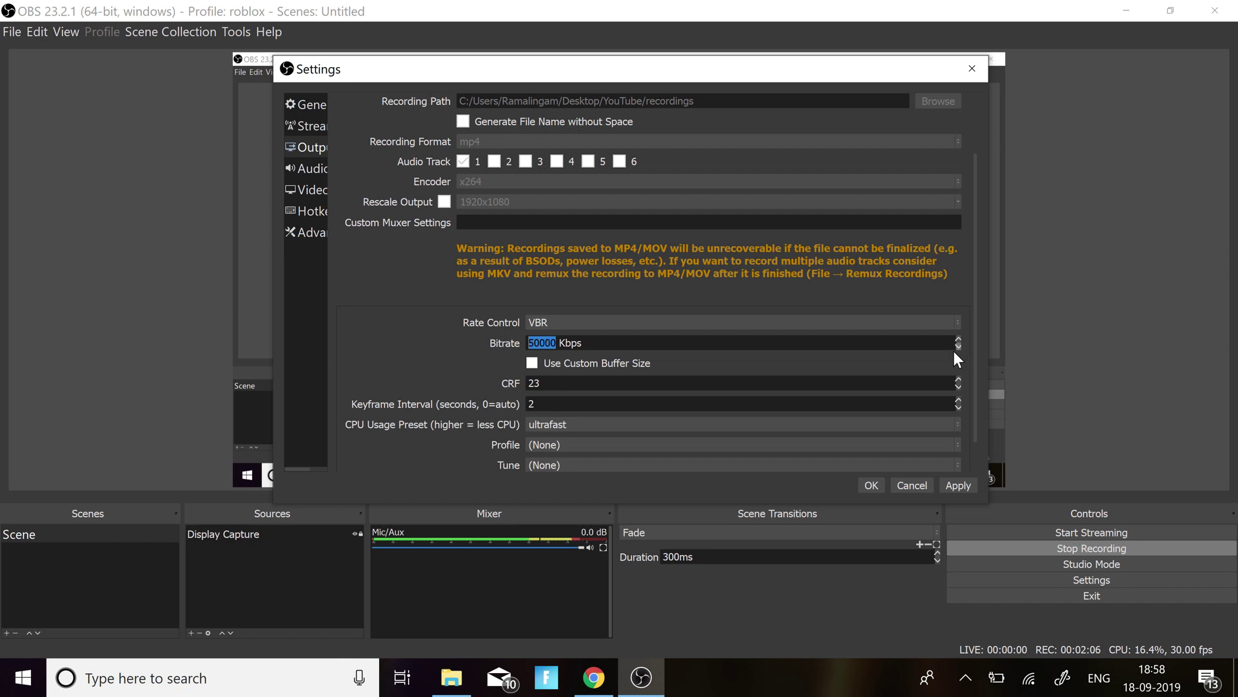
- Keep the CPU usage preset on ultrafast, with keyframe interval 2
scroll(542, 404, down, 1)
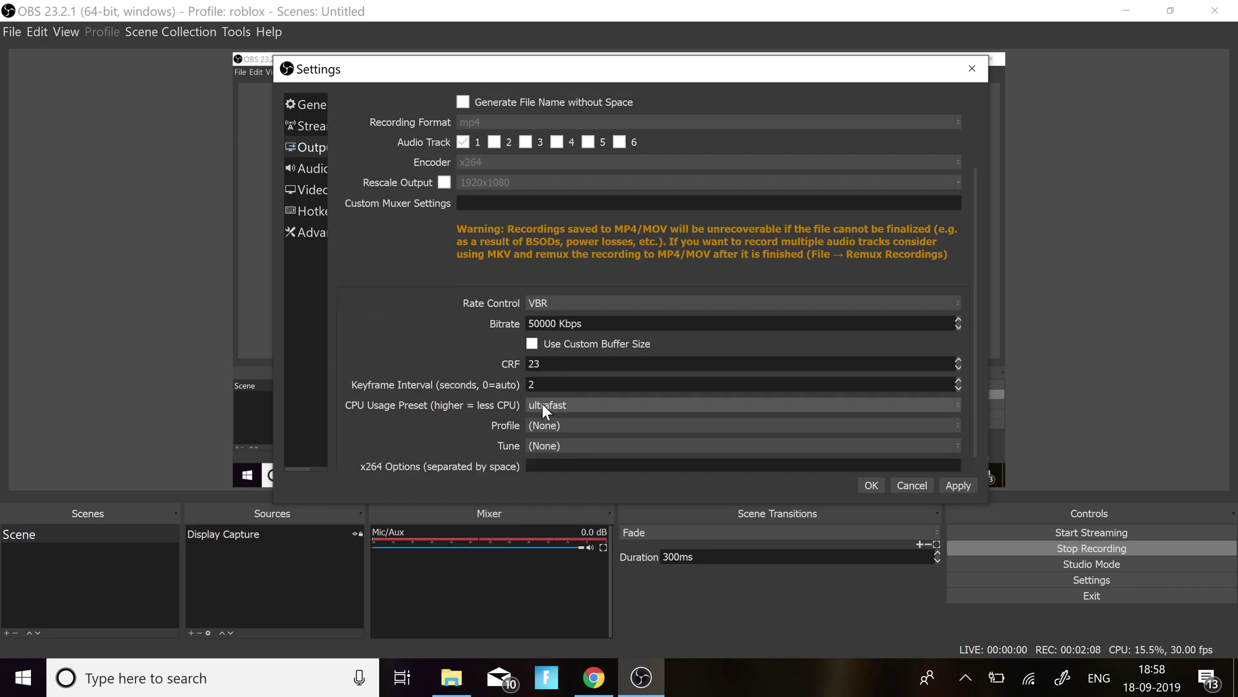
scroll(547, 373, down, 1)
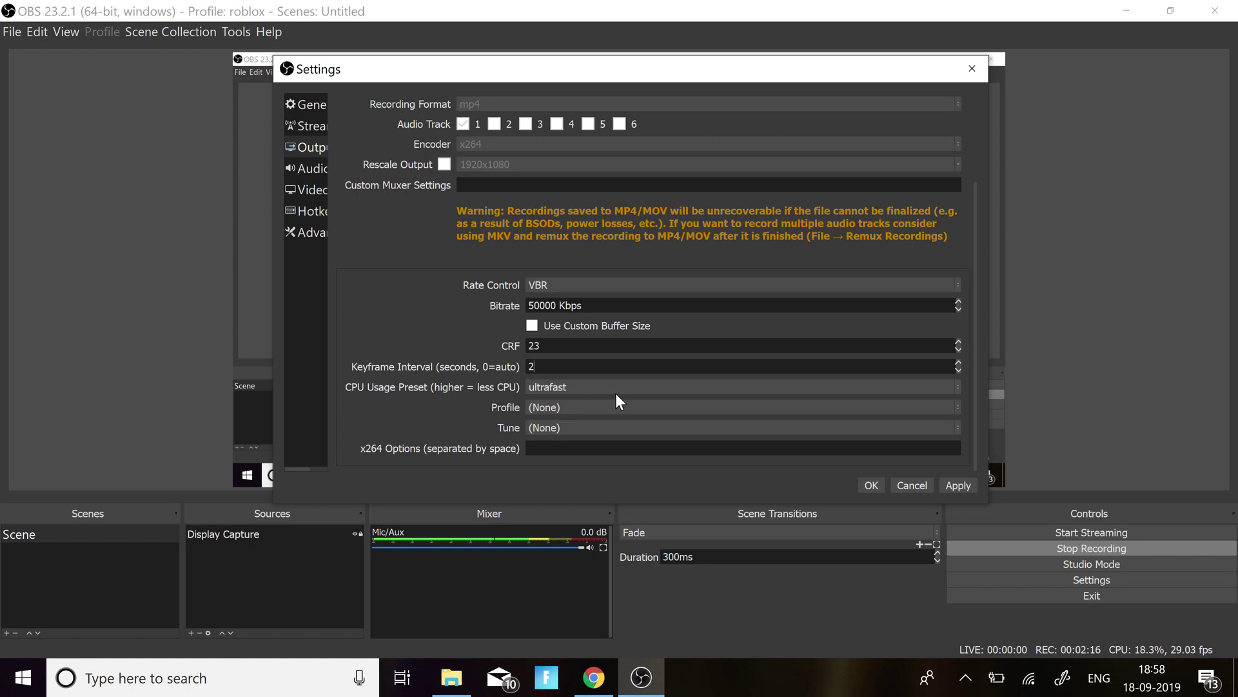
click(944, 390)
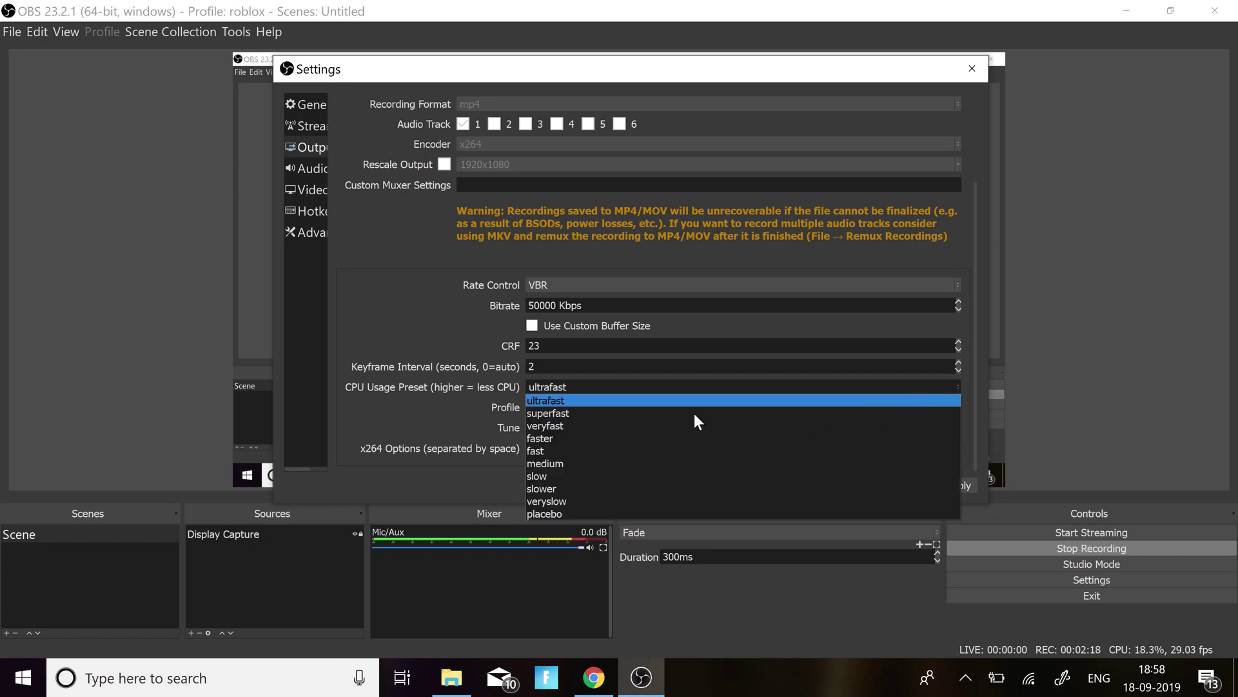
click(605, 397)
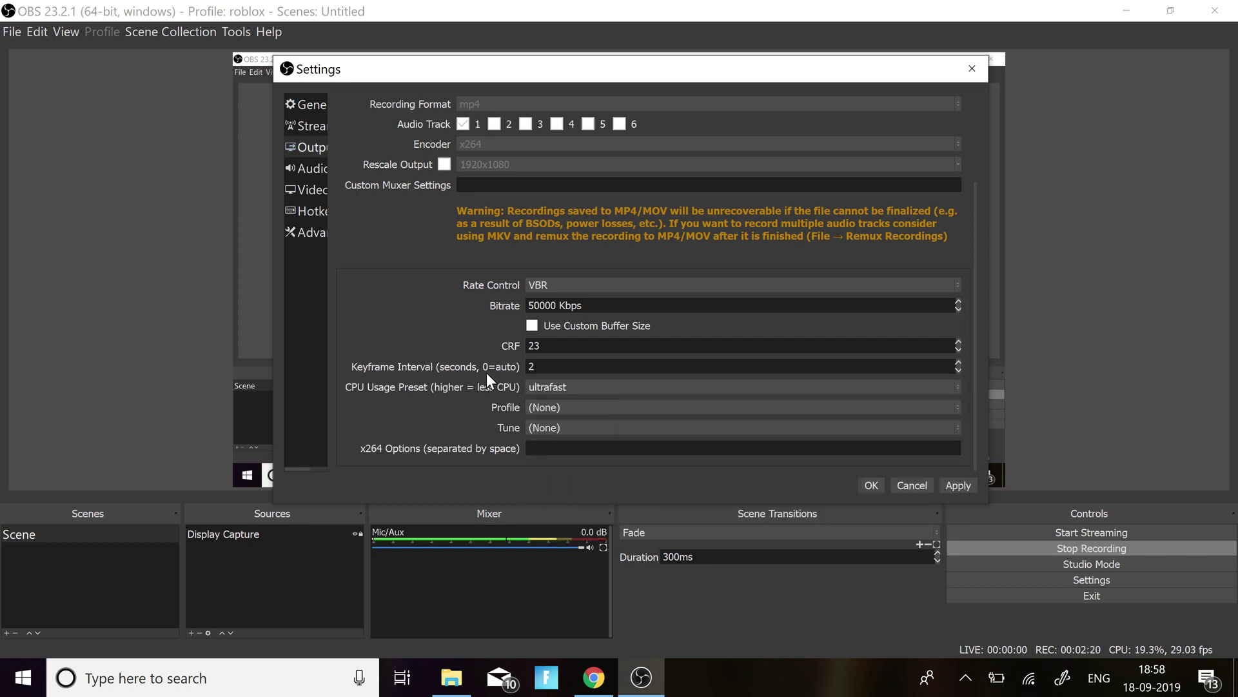
- Set Process Priority to Above Normal on the Advanced page and scroll through its options
click(308, 231)
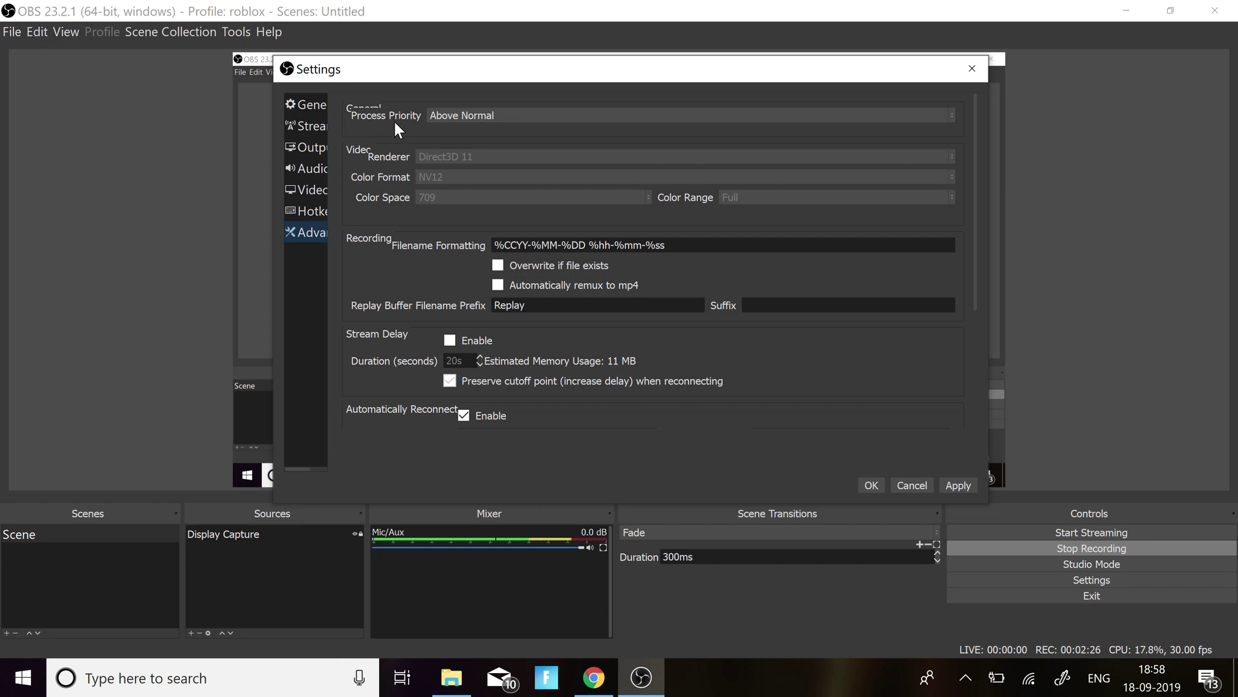
click(474, 118)
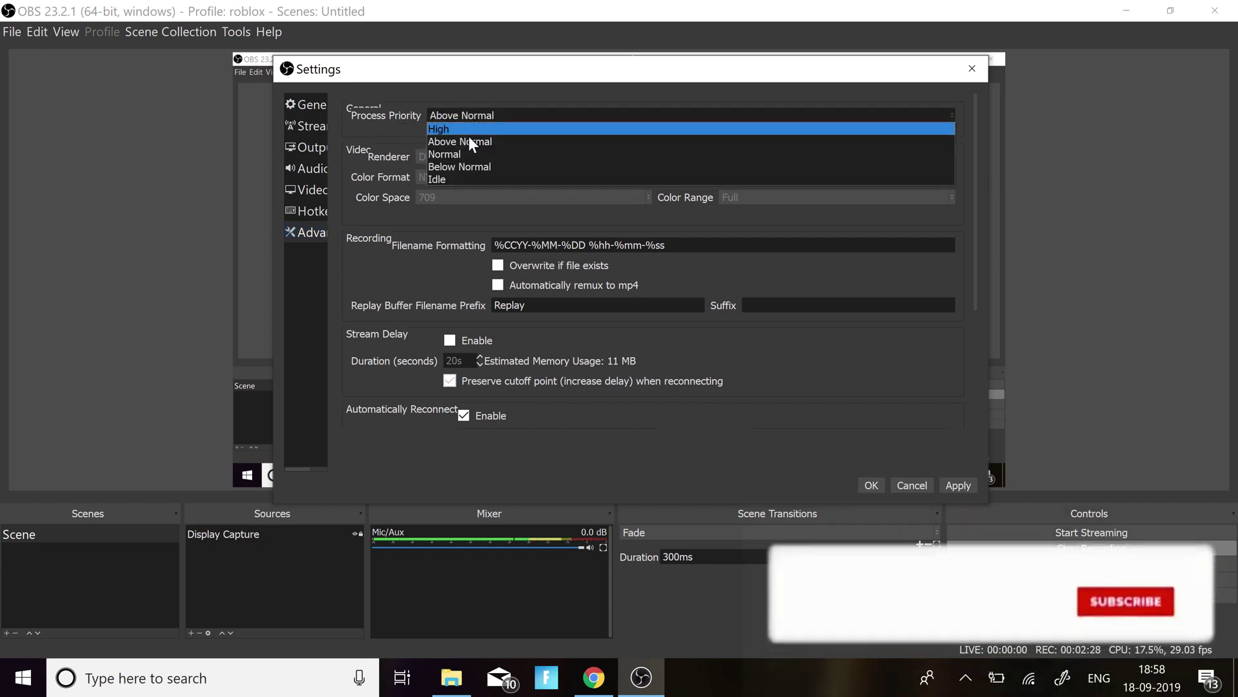
click(459, 143)
scroll(361, 241, down, 2)
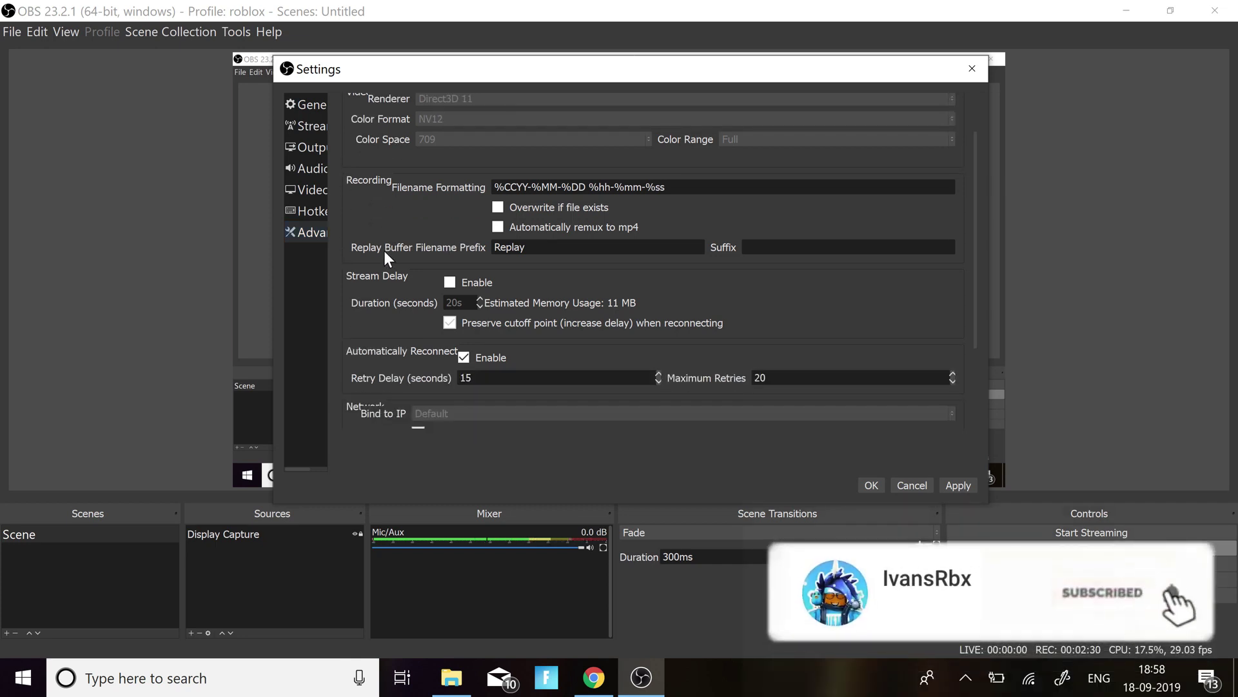
scroll(384, 250, down, 2)
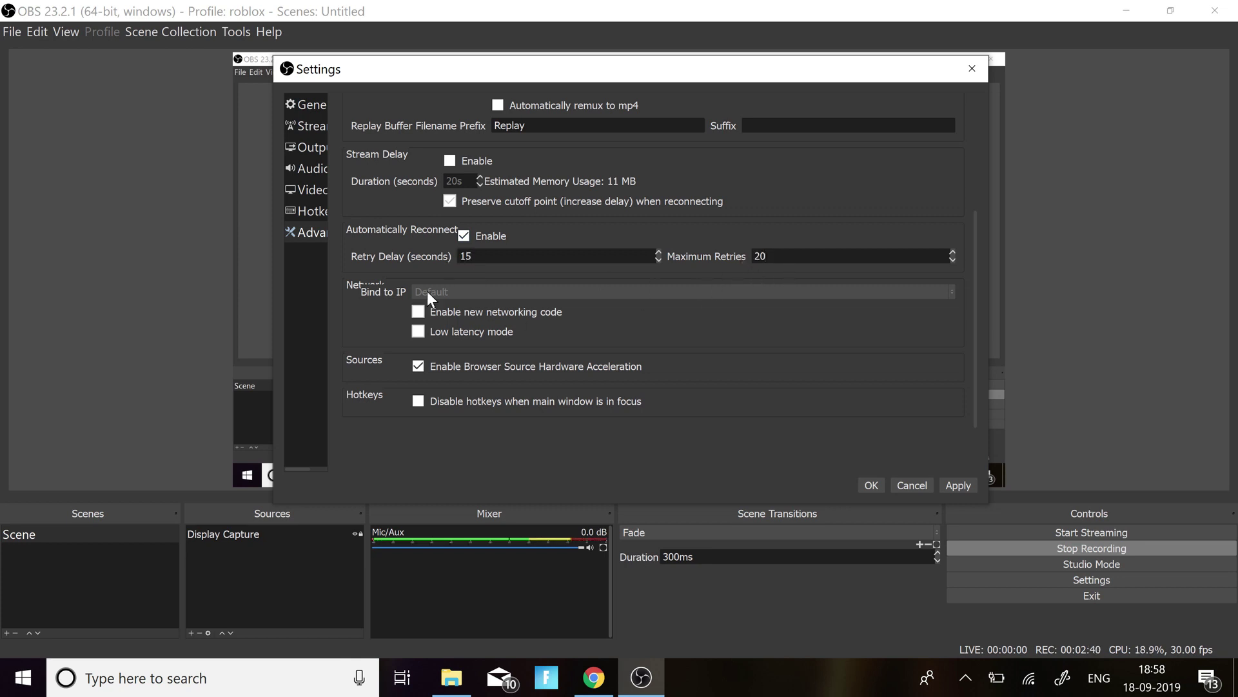
- Confirm Start and Stop Recording hotkeys both use Shift + R, and apply the settings
click(311, 211)
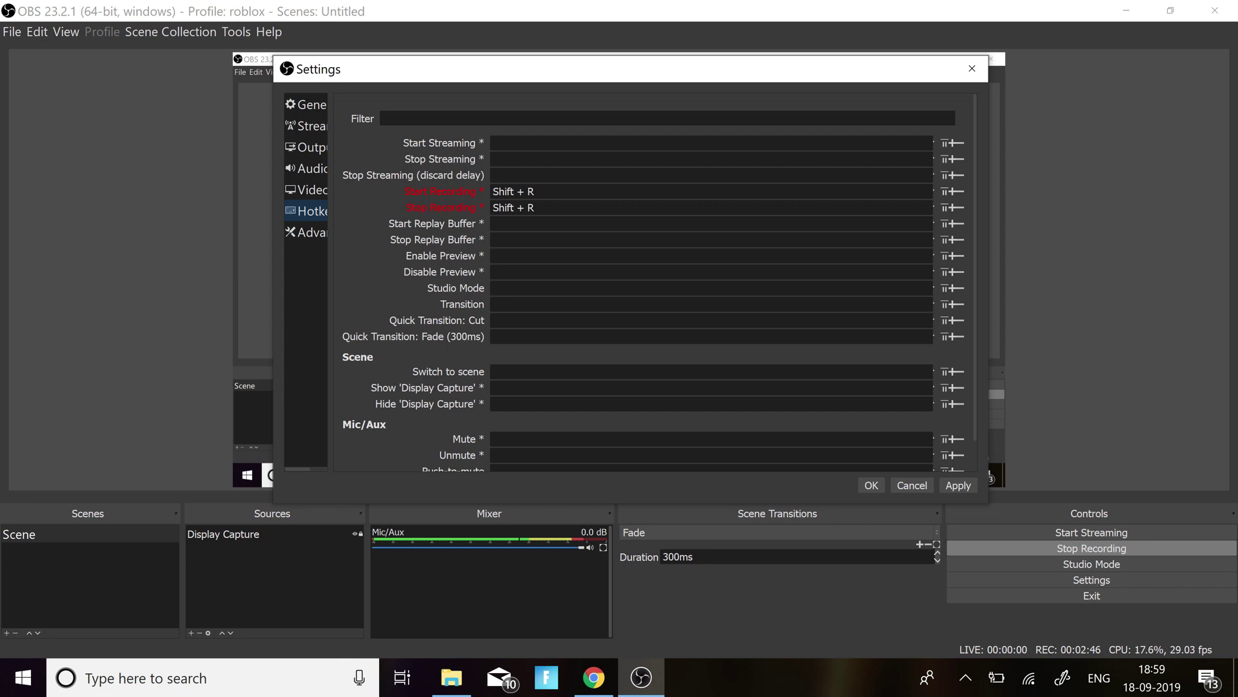
drag(536, 192, 492, 207)
click(534, 192)
click(534, 207)
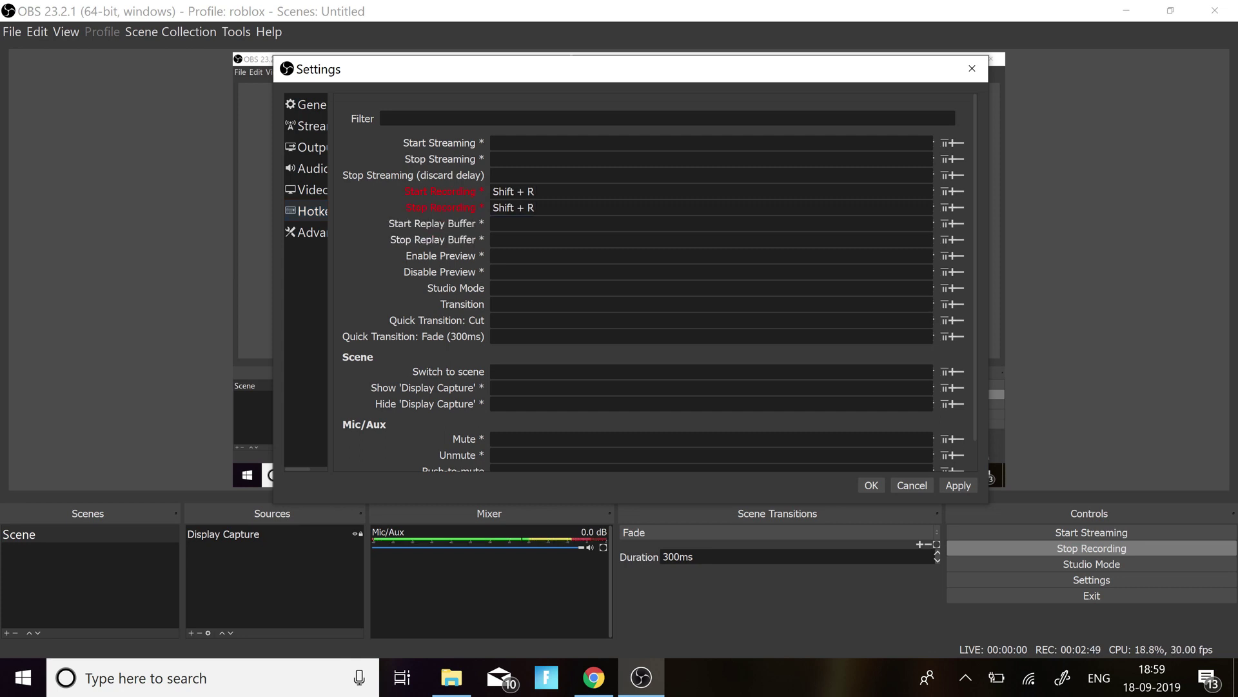
click(964, 488)
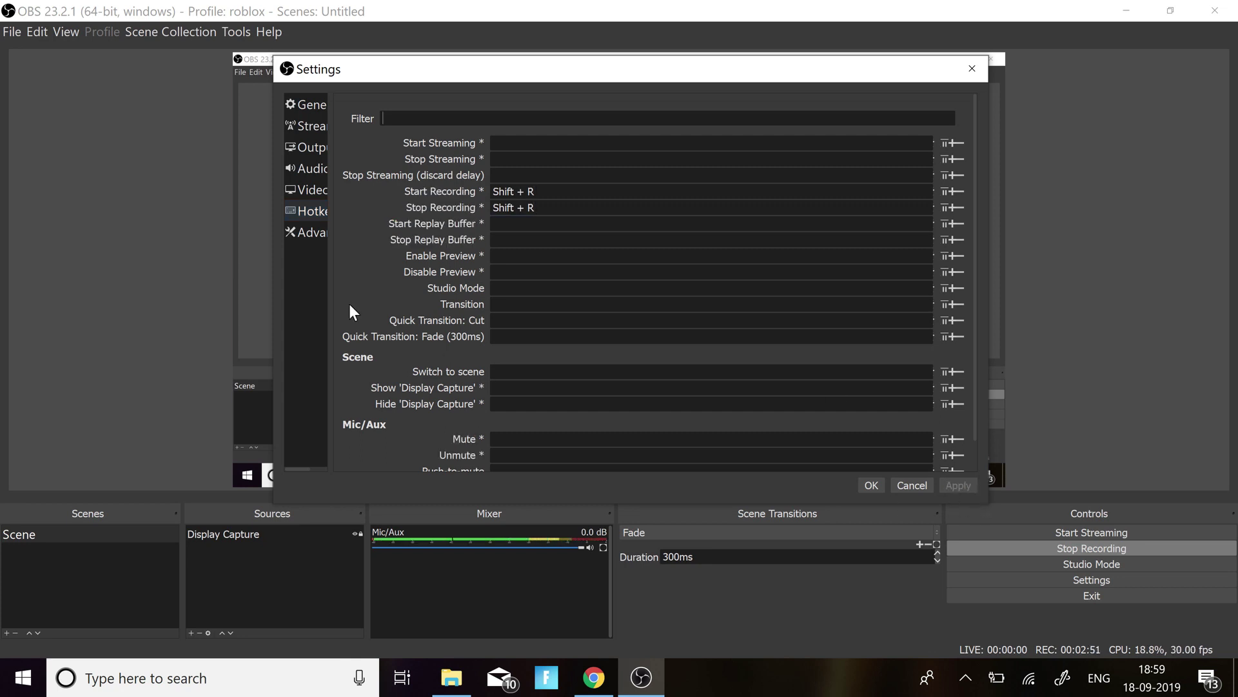
click(298, 147)
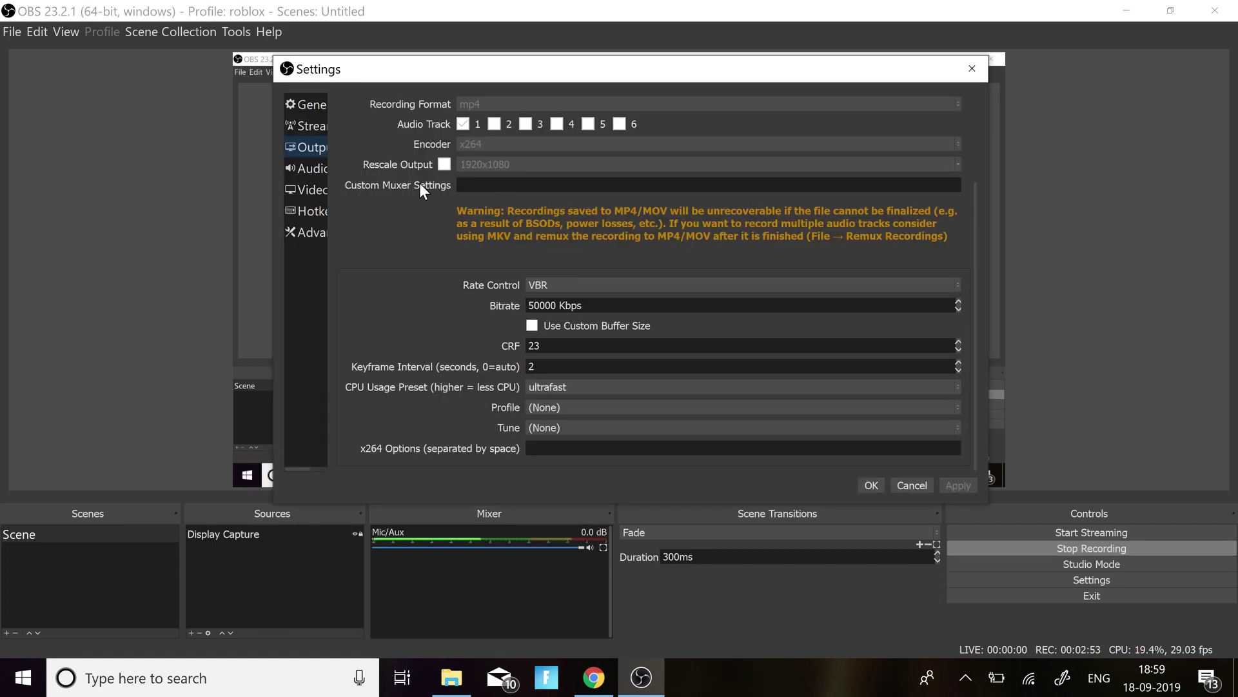
- Scroll through the Output page, then look over the Stream and General pages
scroll(380, 257, up, 5)
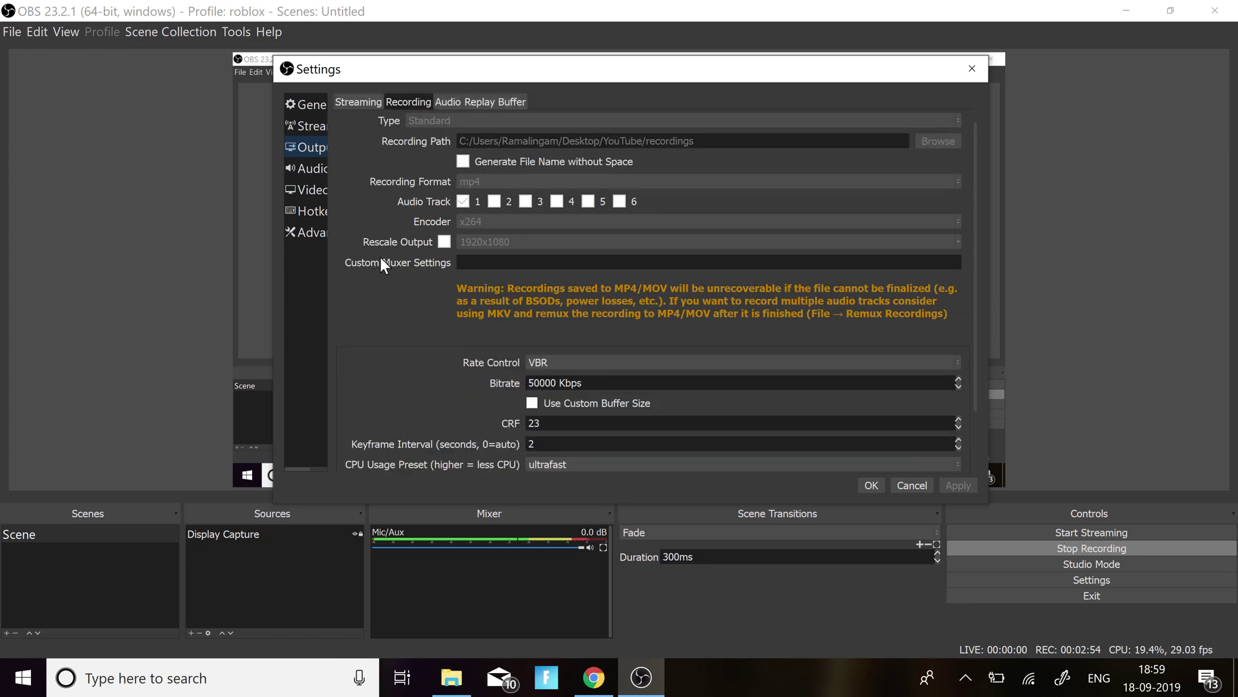
scroll(375, 242, down, 3)
scroll(336, 183, up, 3)
click(311, 120)
click(313, 107)
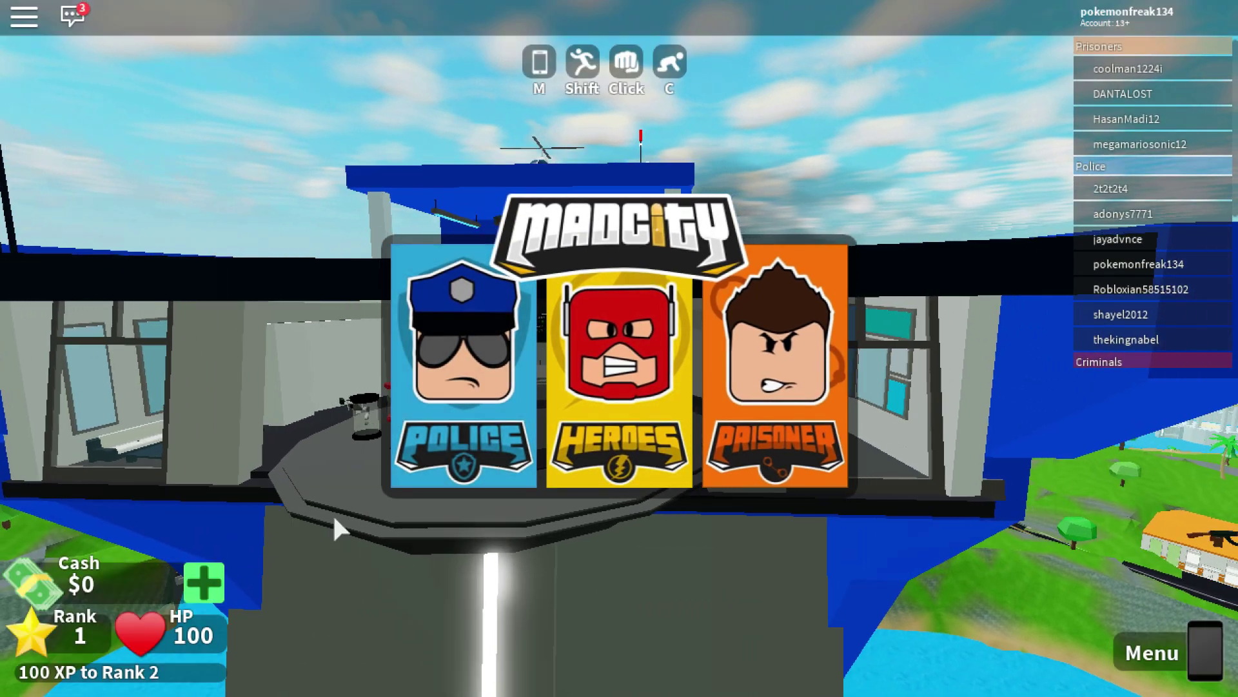
- Join a Mad City team, dismiss What's New, and reset the character
click(463, 381)
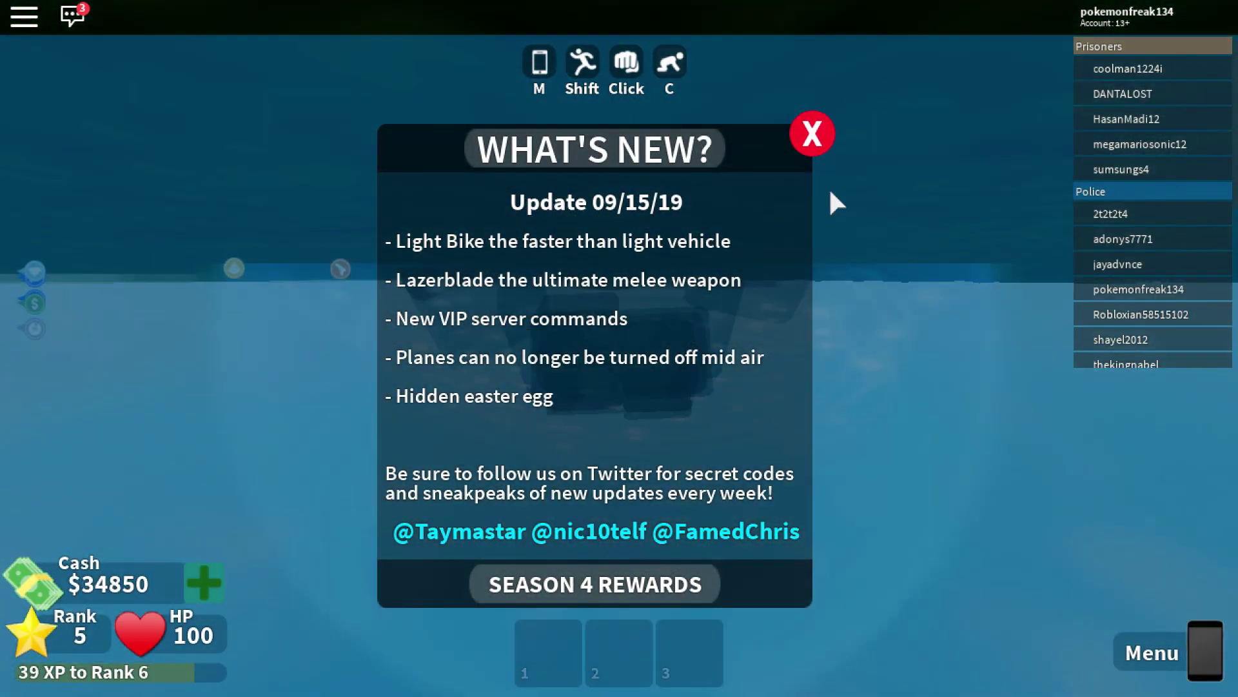
click(812, 134)
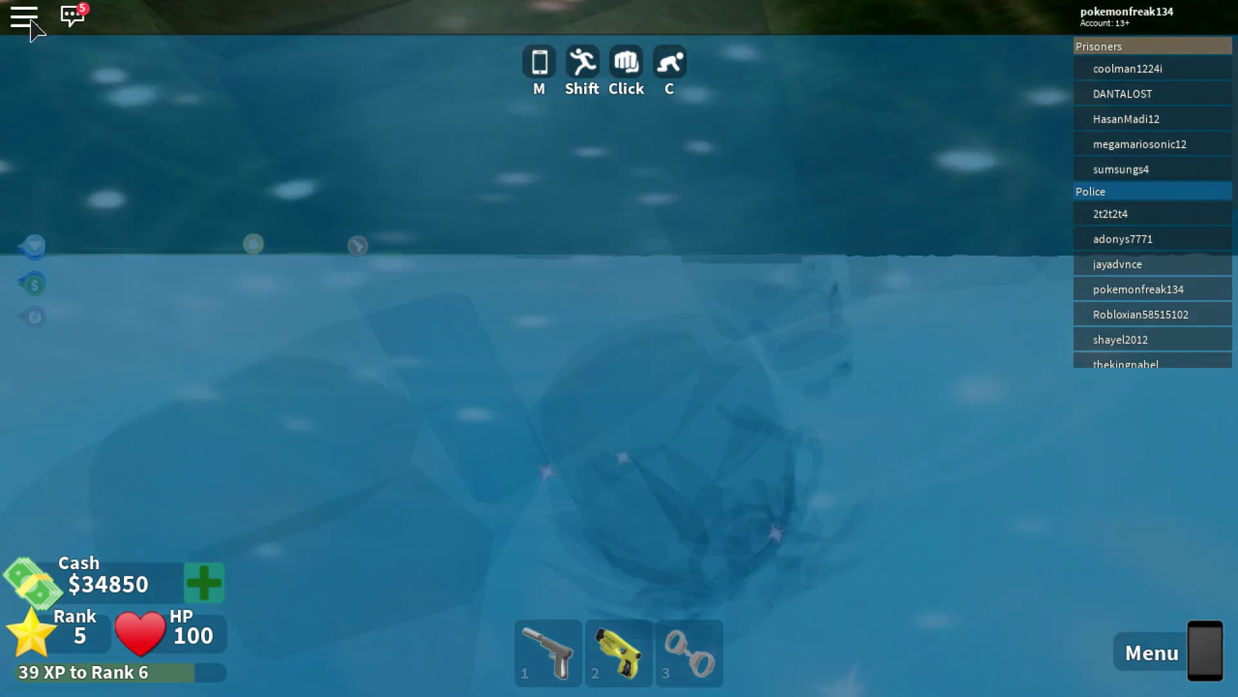
key(Escape)
click(415, 620)
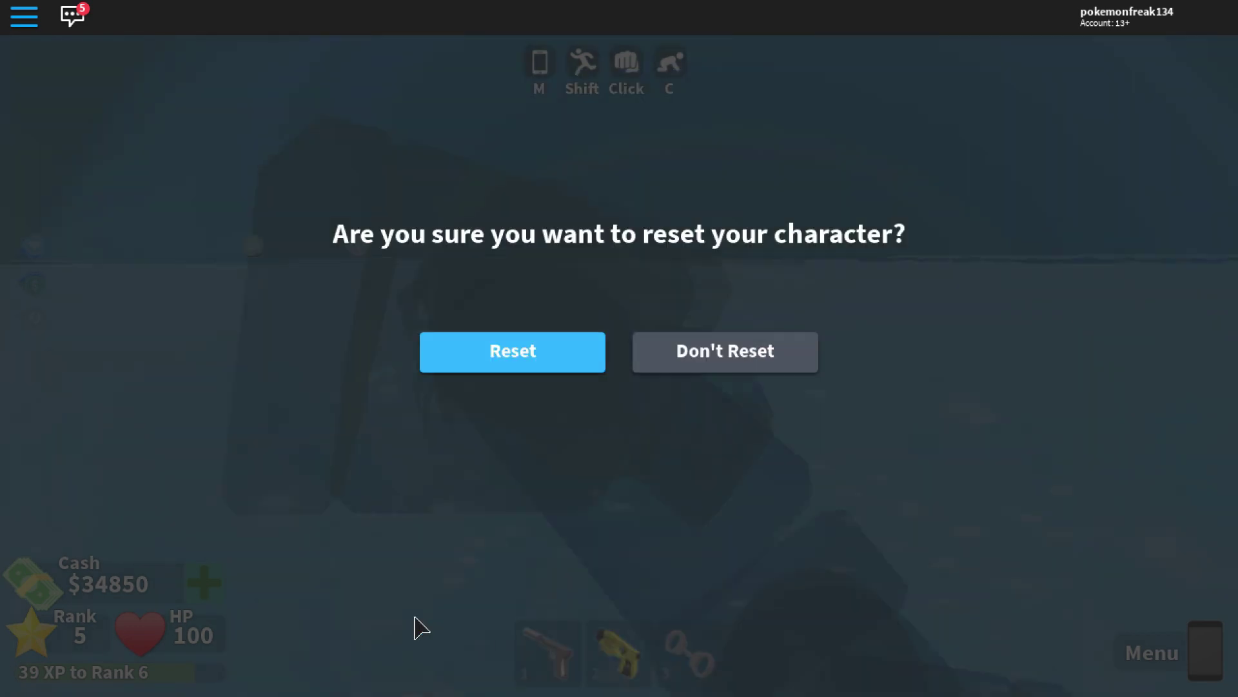
click(497, 363)
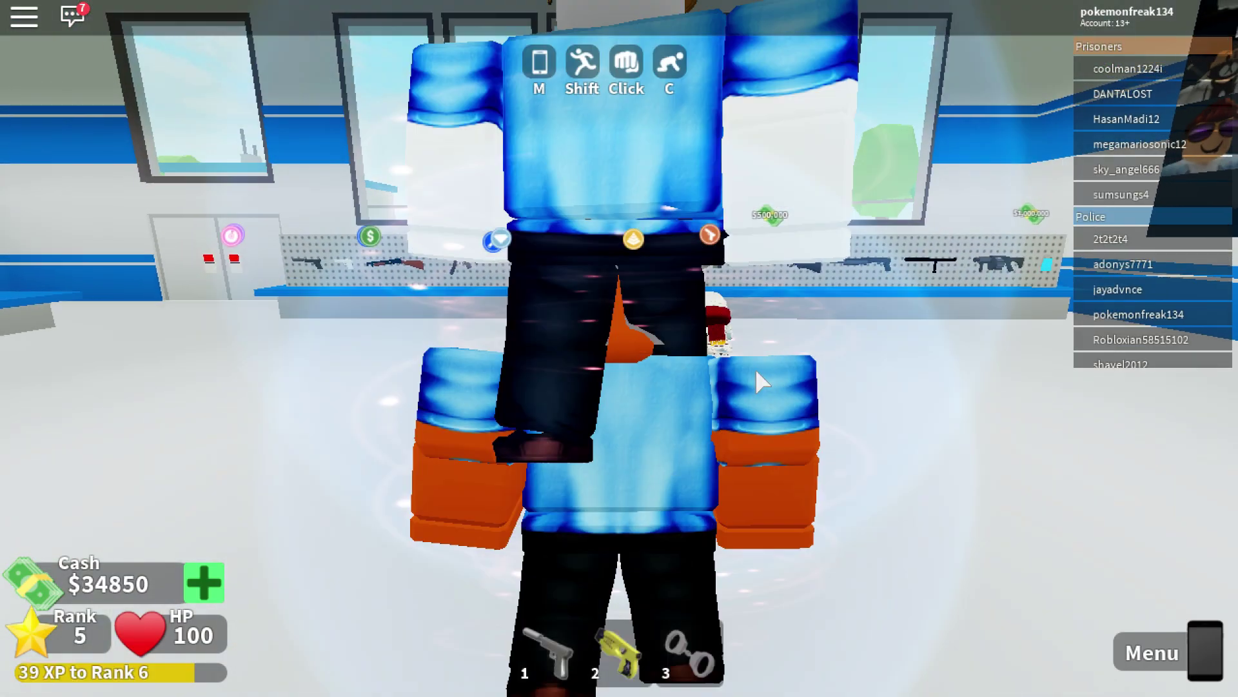
- Walk the respawned Police character to the station's clothing racks and change outfit
key(a)
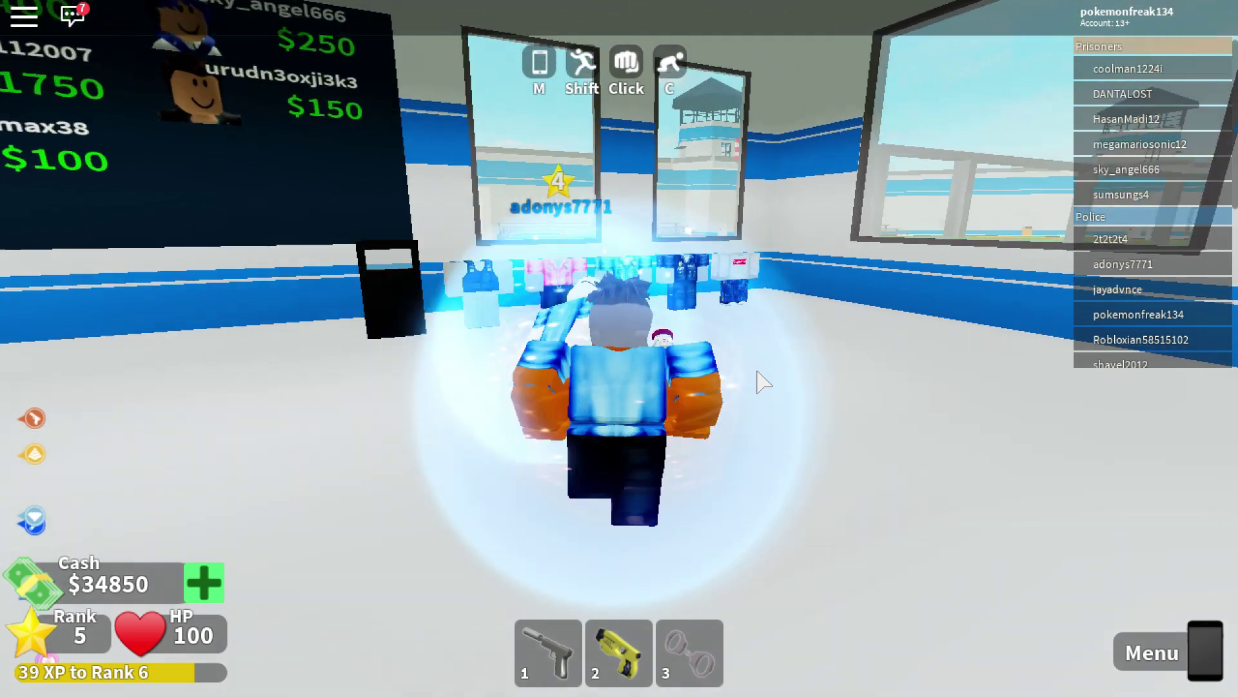
key(a)
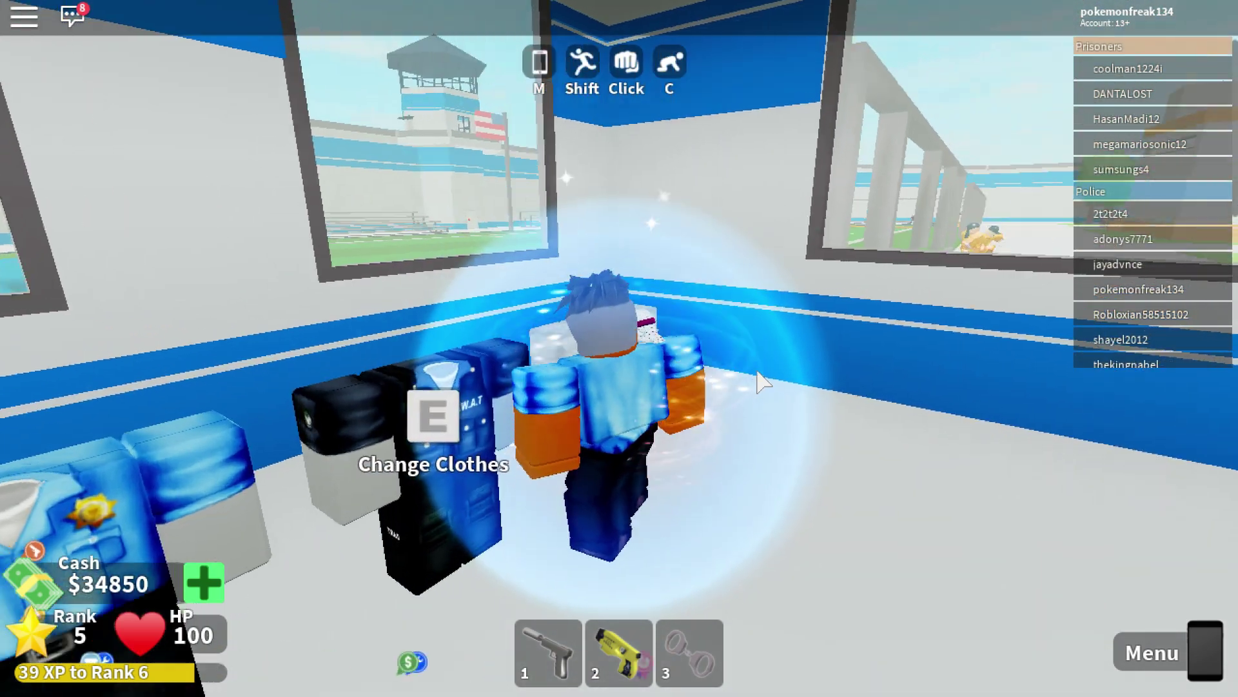
key(e)
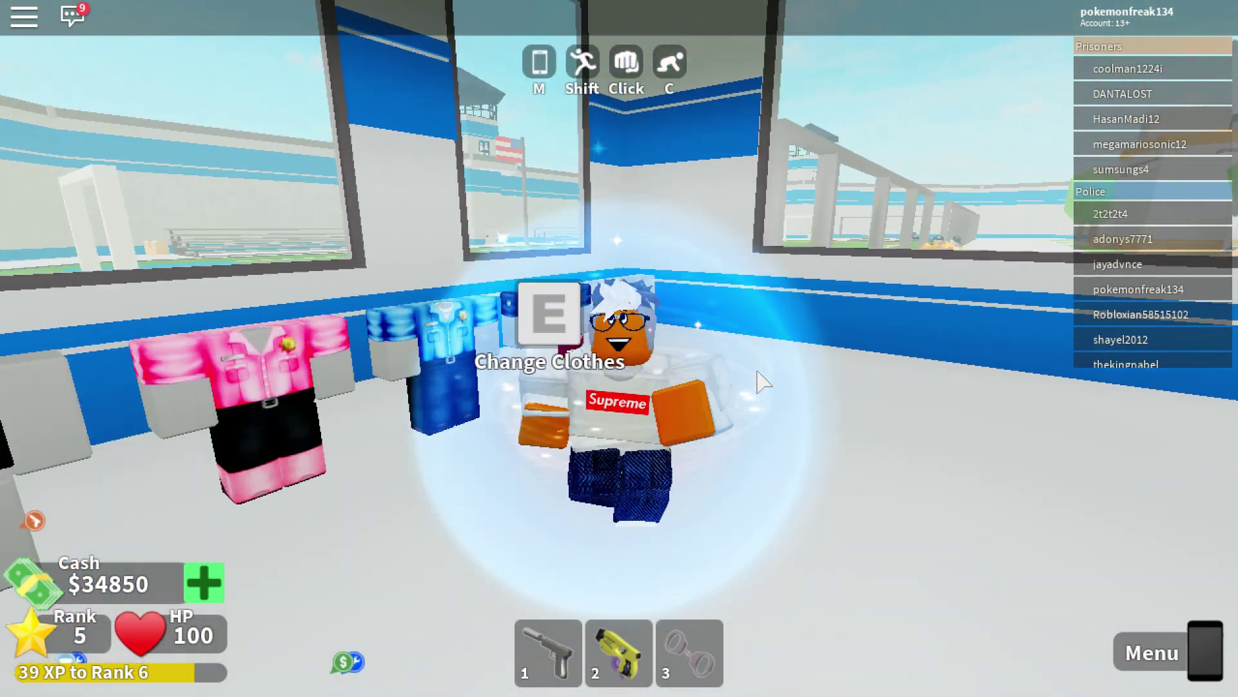